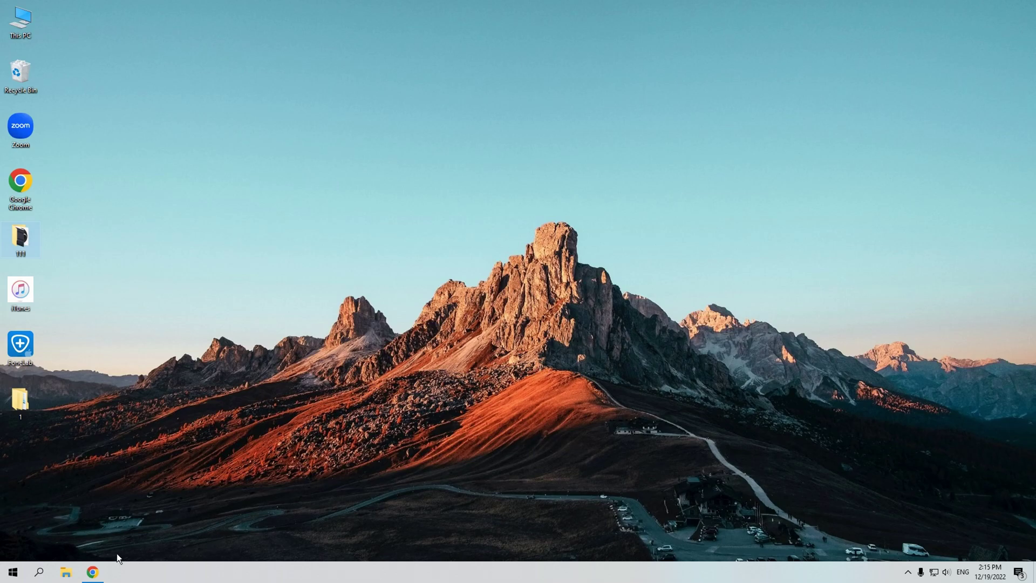
Bring up the Zoom website in the browser and scroll through the page
click(92, 571)
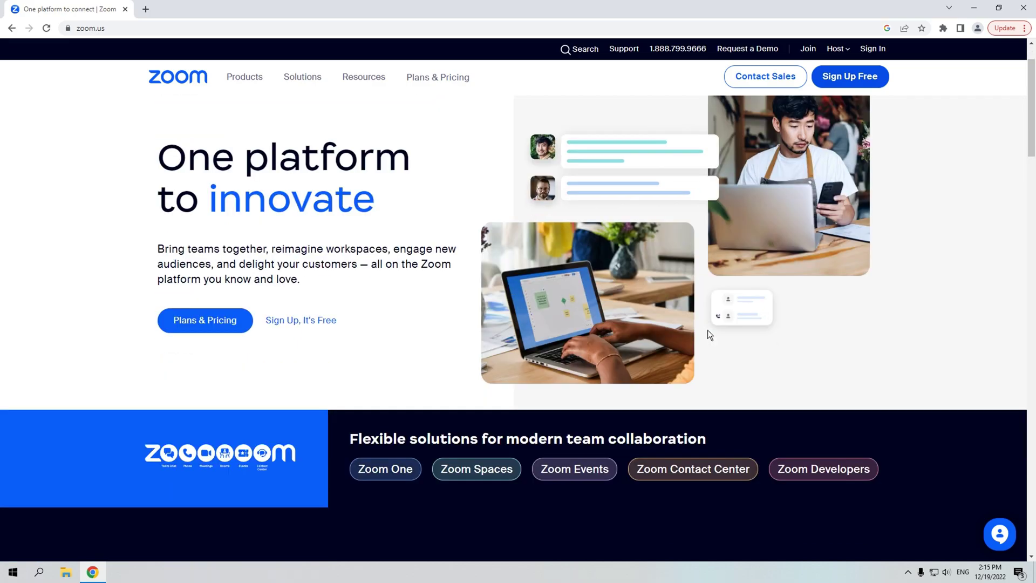
scroll(707, 329, down, 4)
scroll(750, 313, down, 3)
scroll(750, 313, down, 1)
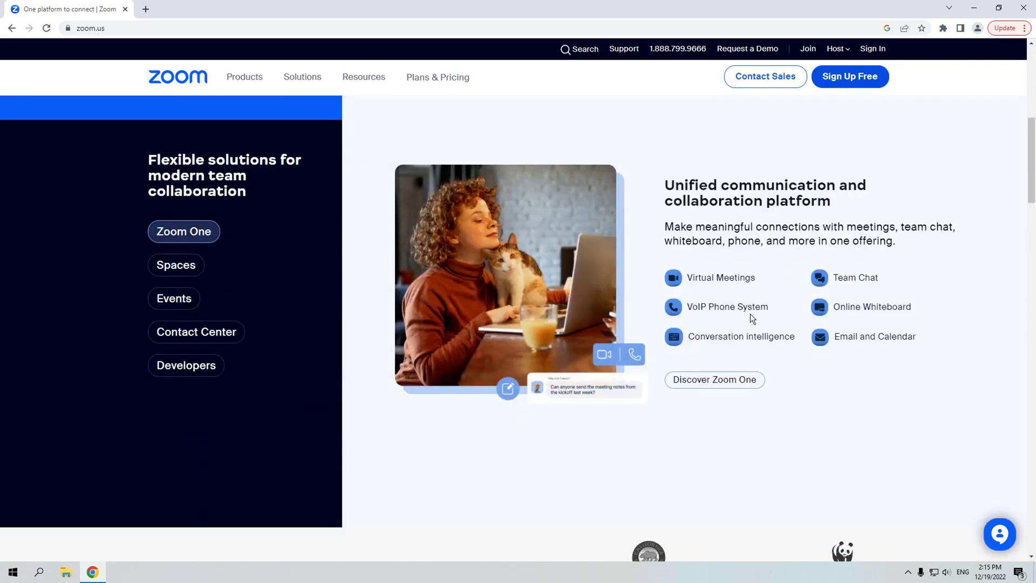
scroll(750, 313, up, 1)
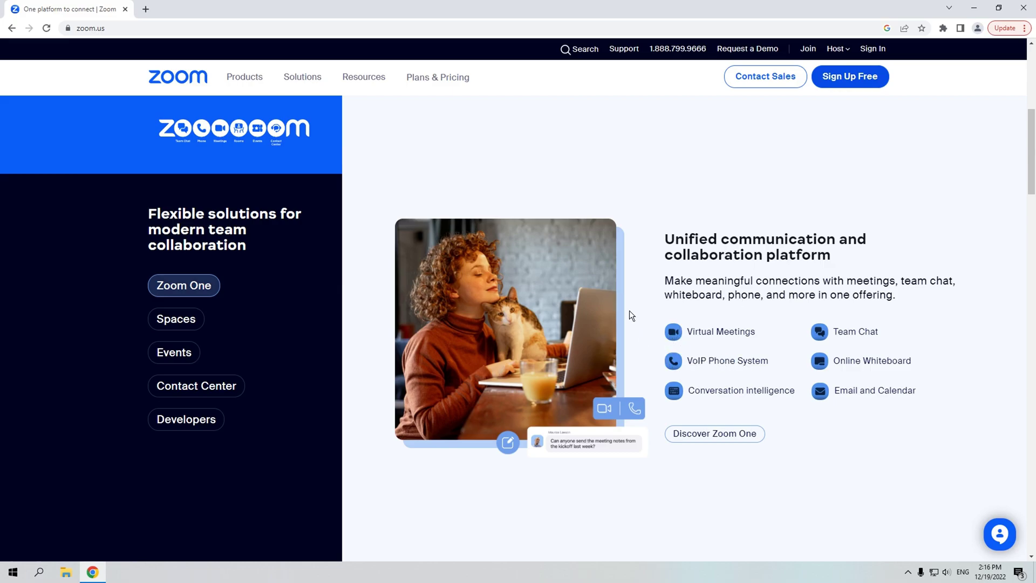
scroll(629, 315, down, 7)
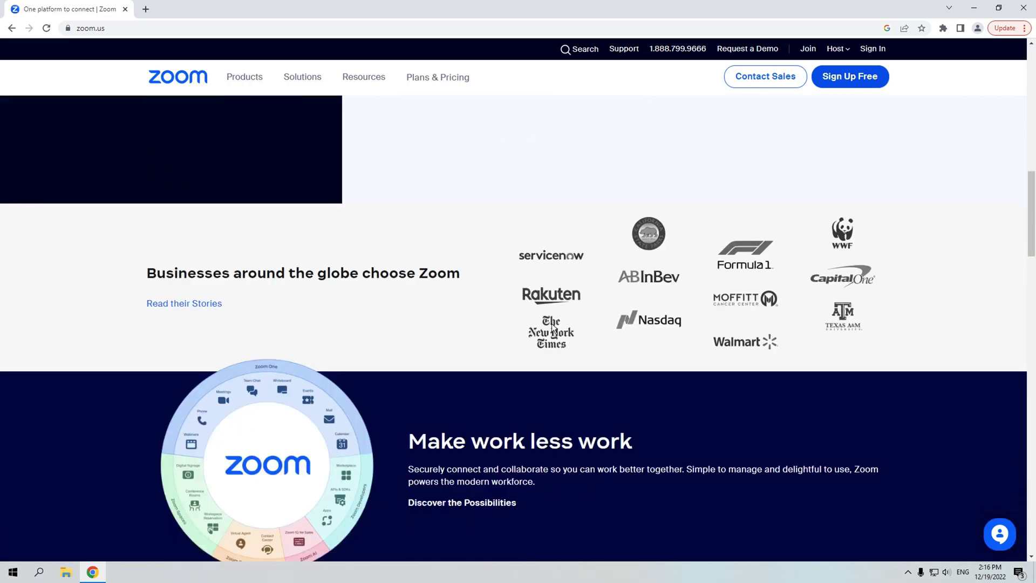
scroll(629, 317, down, 2)
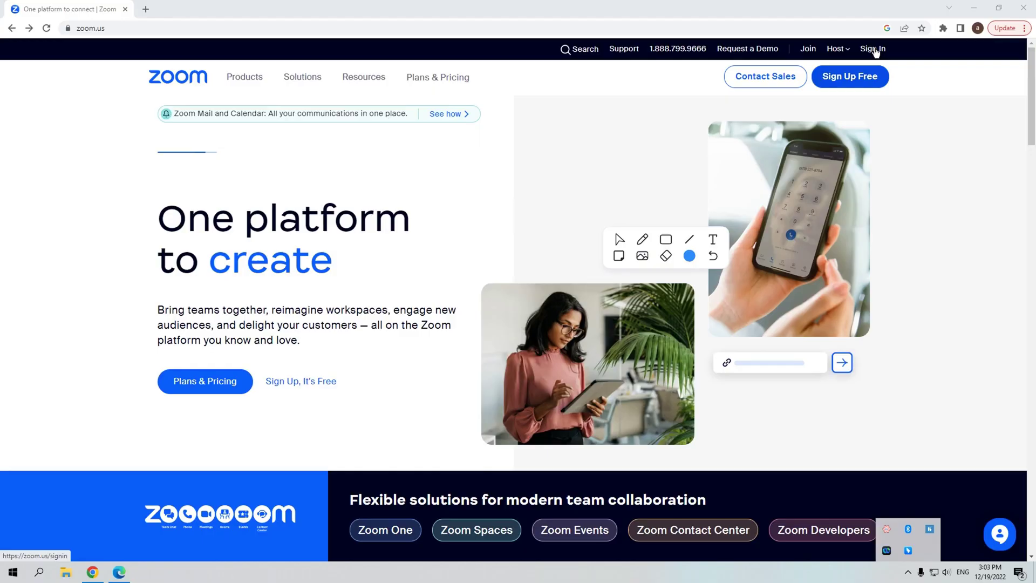
Sign in and save a new meeting 'My Meeting' for Dec 19, 2022, 4:00 PM
click(874, 49)
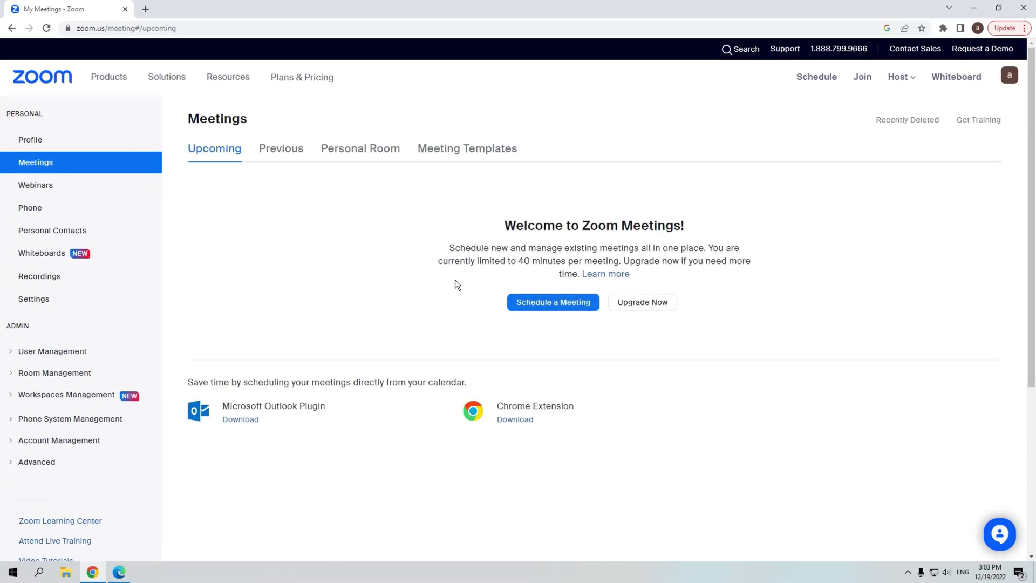
click(563, 305)
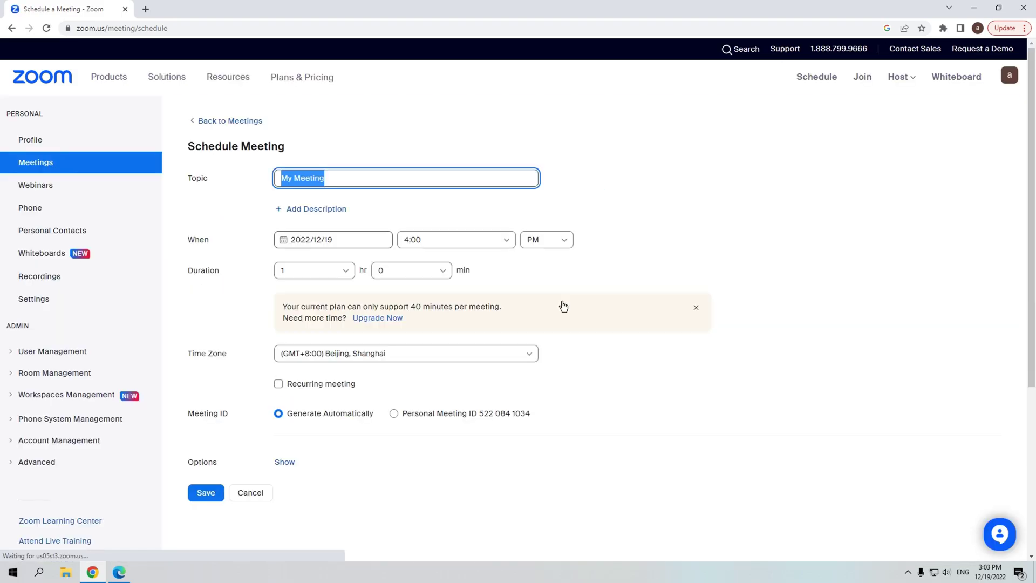
scroll(377, 335, down, 4)
click(206, 440)
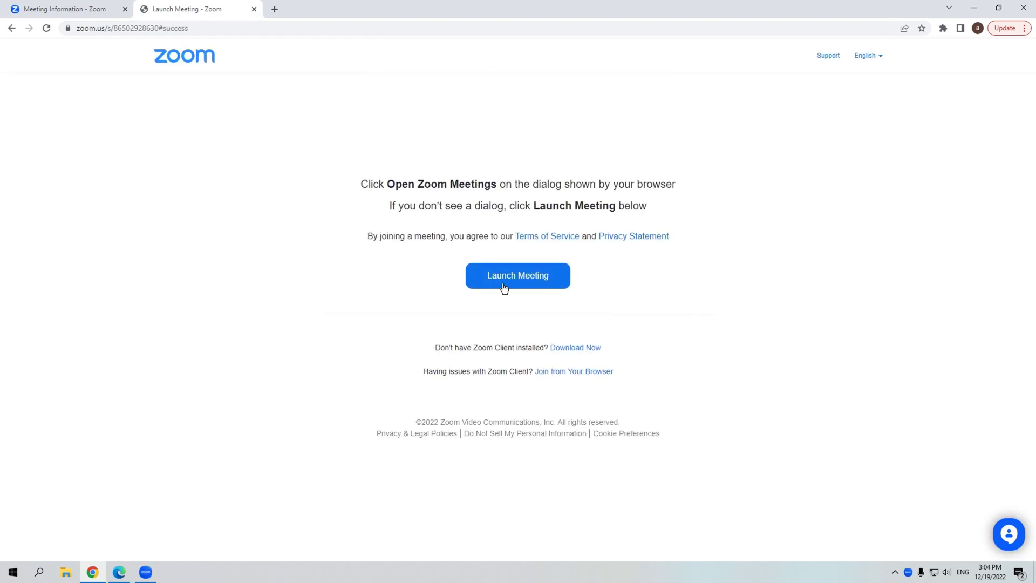
Launch My Meeting with computer audio, record it, then end it for everyone
click(504, 285)
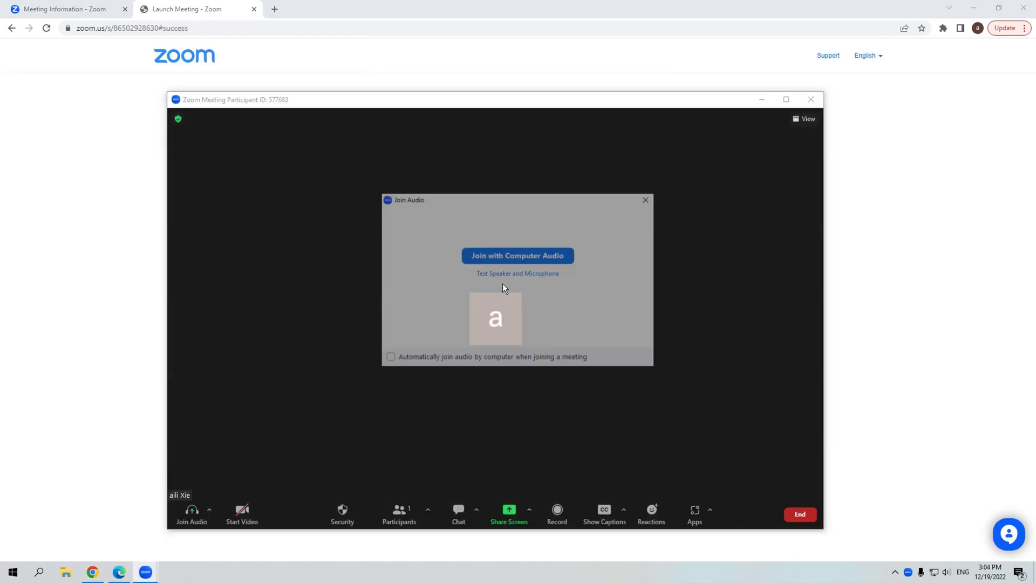
click(513, 254)
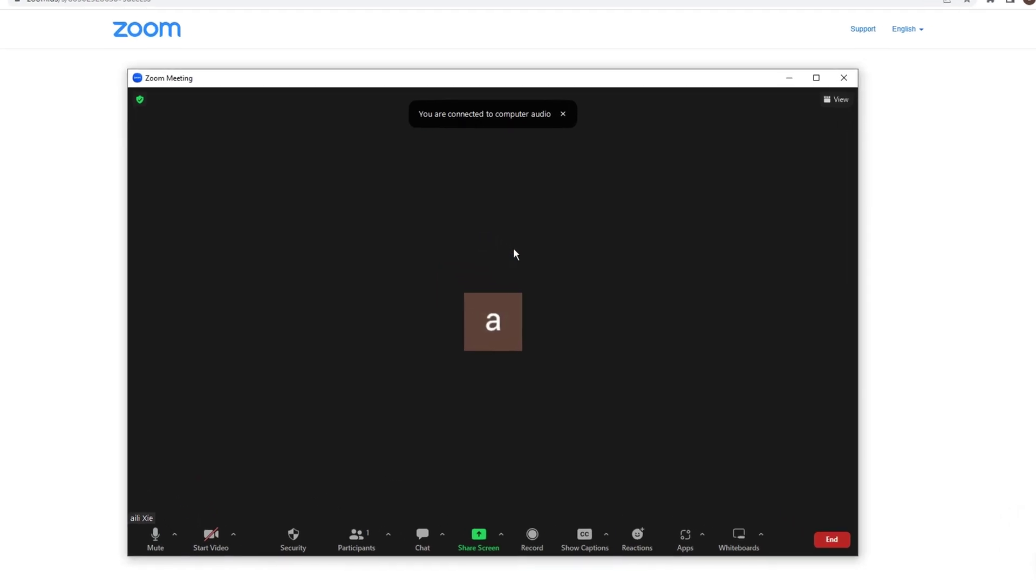
click(536, 550)
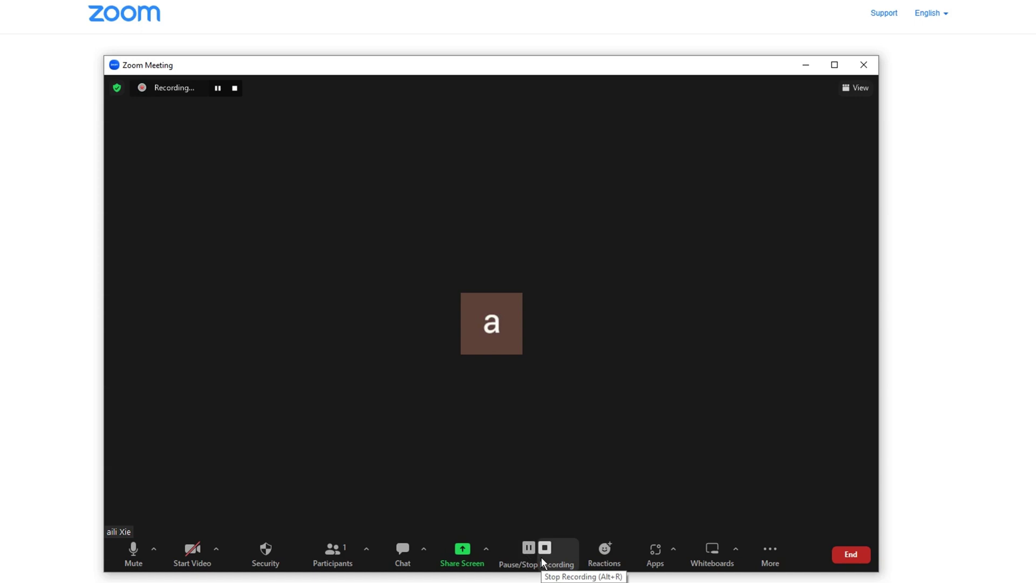
click(847, 550)
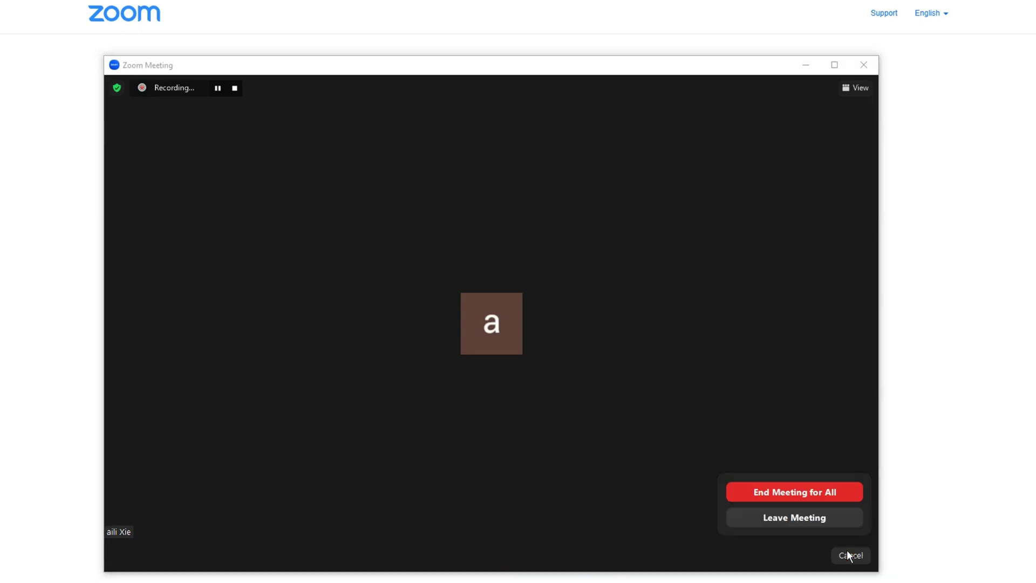
click(821, 490)
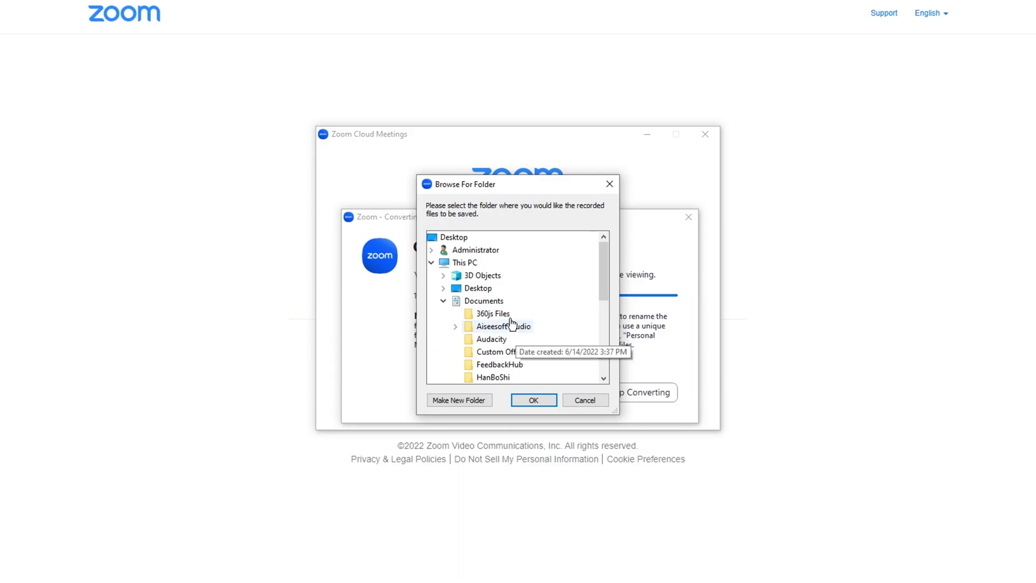
Confirm the Desktop as the folder for the converted video1748188961.mp4 recording
click(544, 400)
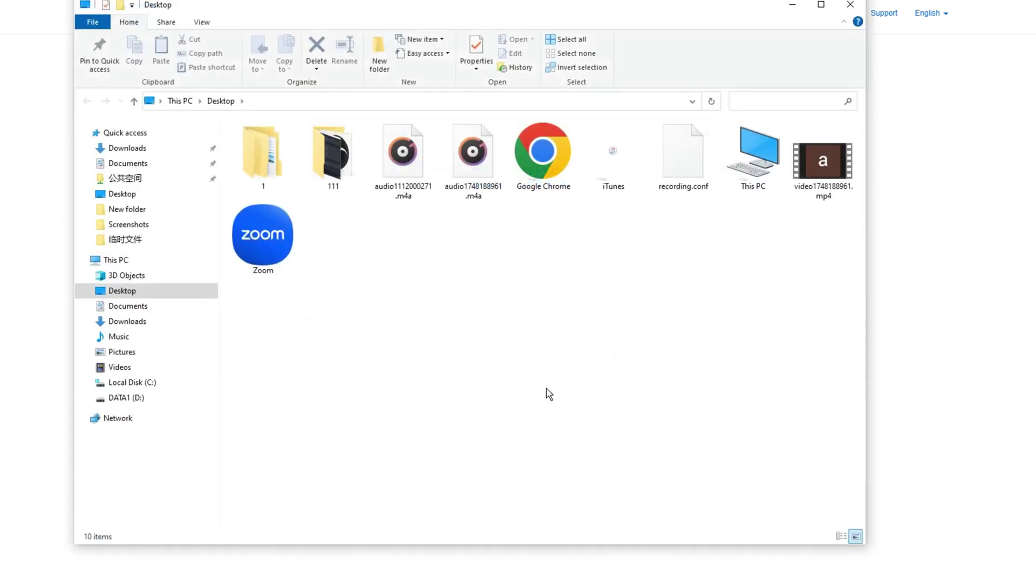
Select video1748188961.mp4 in the Desktop folder to preview it
click(815, 170)
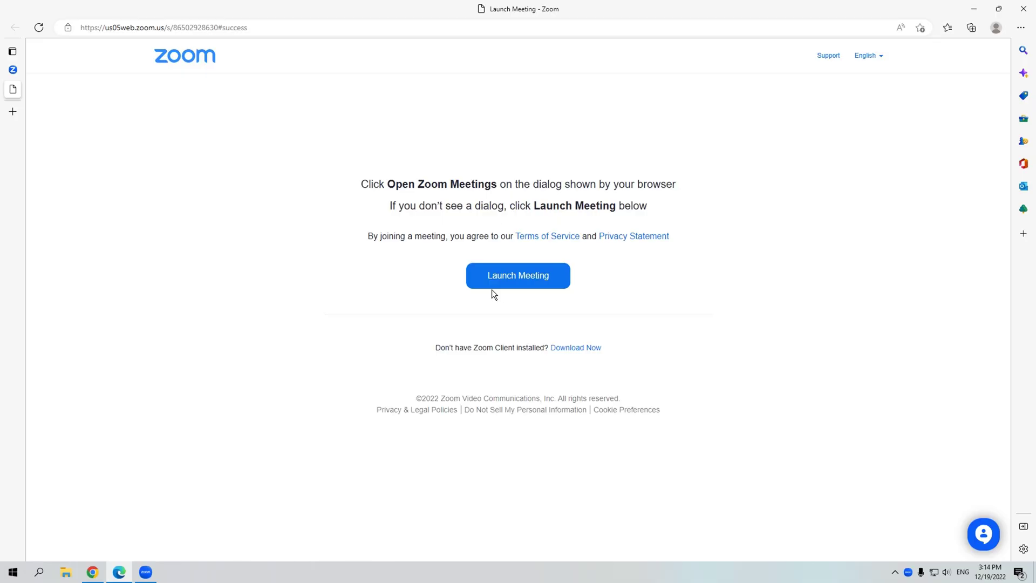
Turn Xbox Game Bar on in Gaming settings and start a capture from its Win+G overlay
click(491, 286)
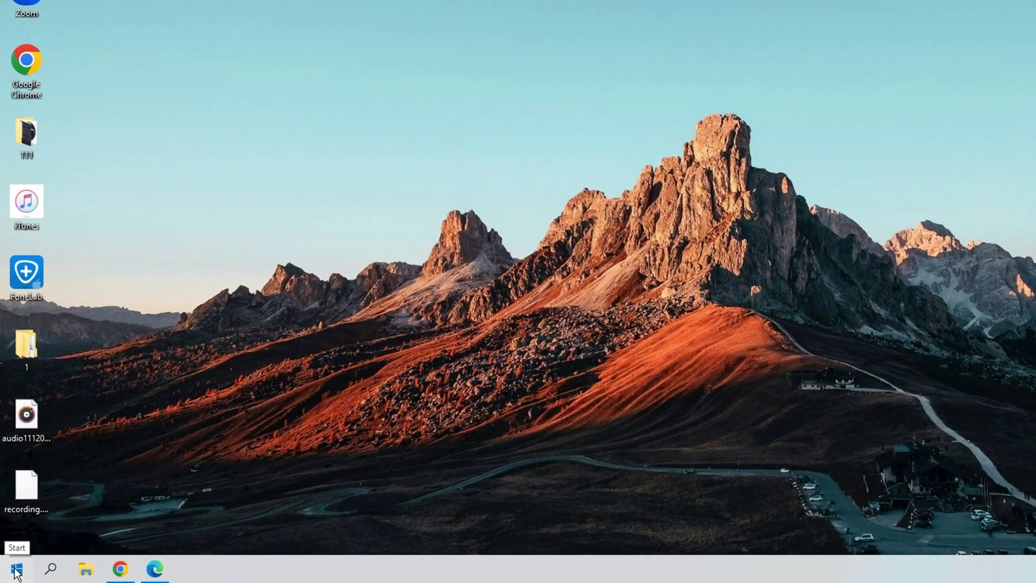
click(13, 573)
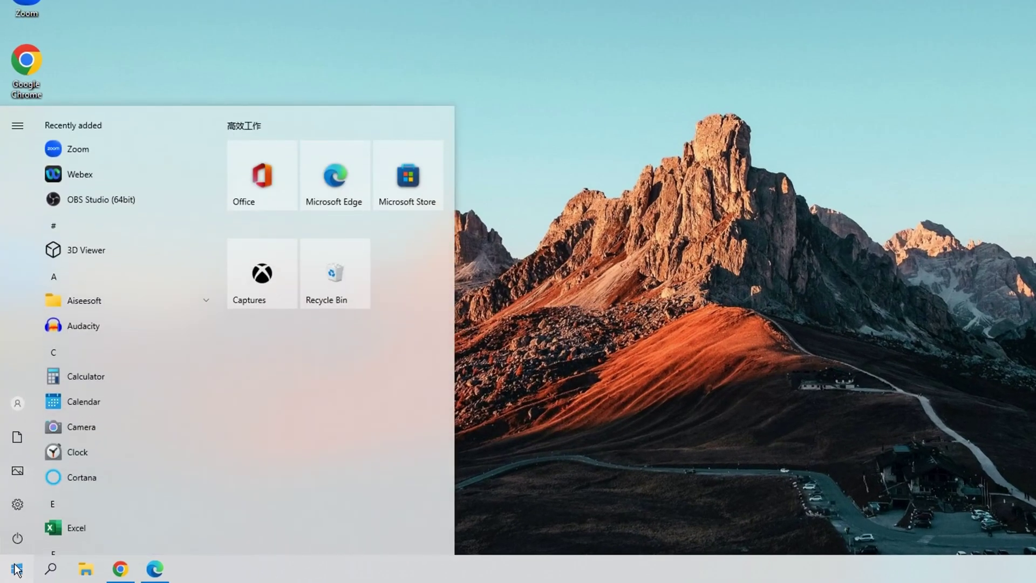
click(19, 510)
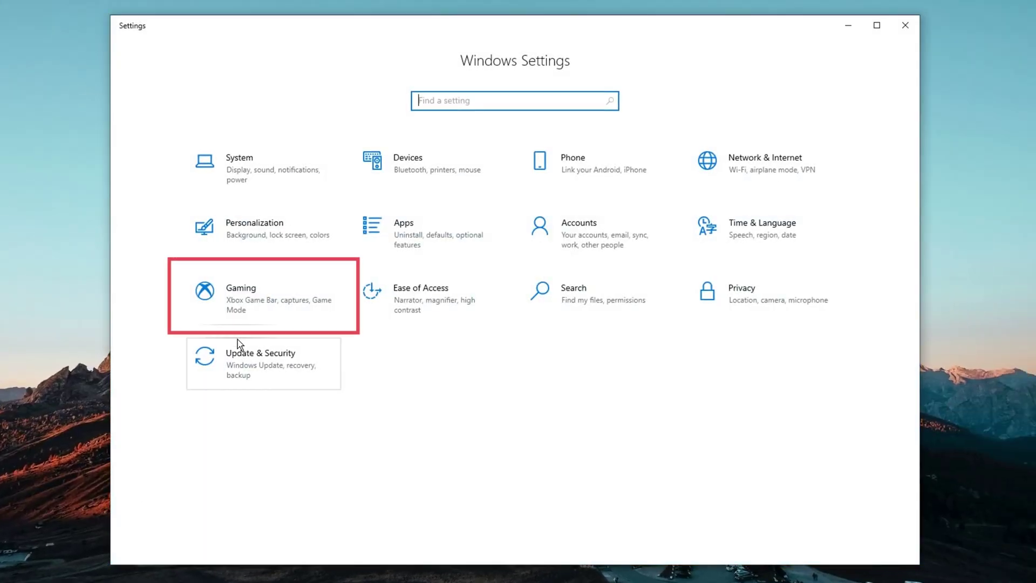
click(249, 300)
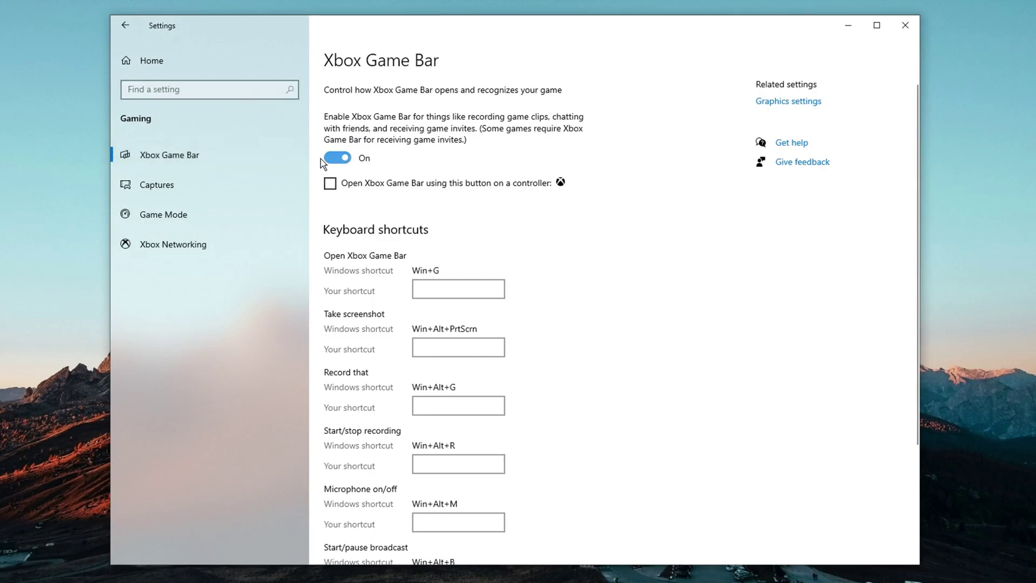
click(339, 159)
click(340, 158)
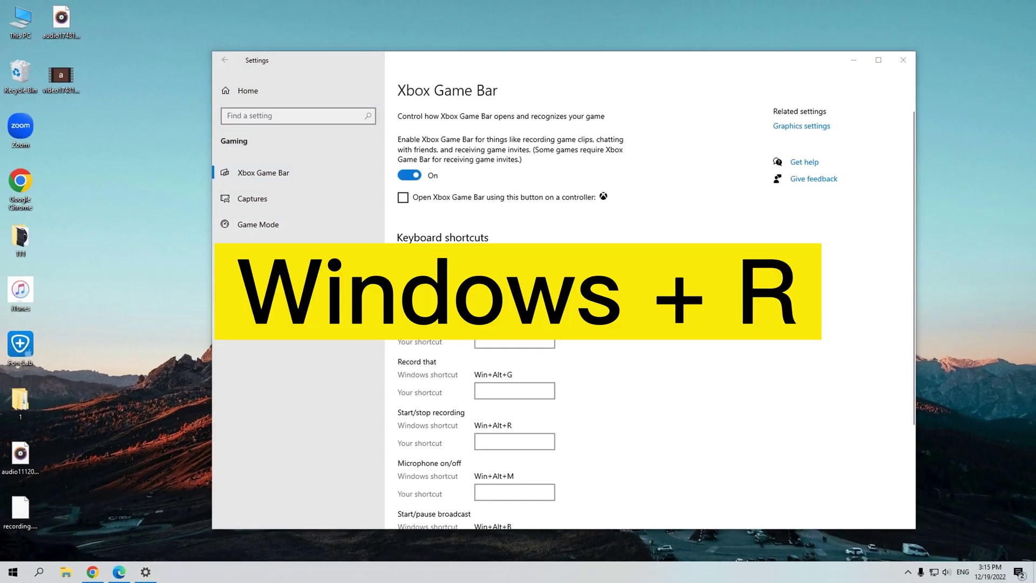
key(super+g)
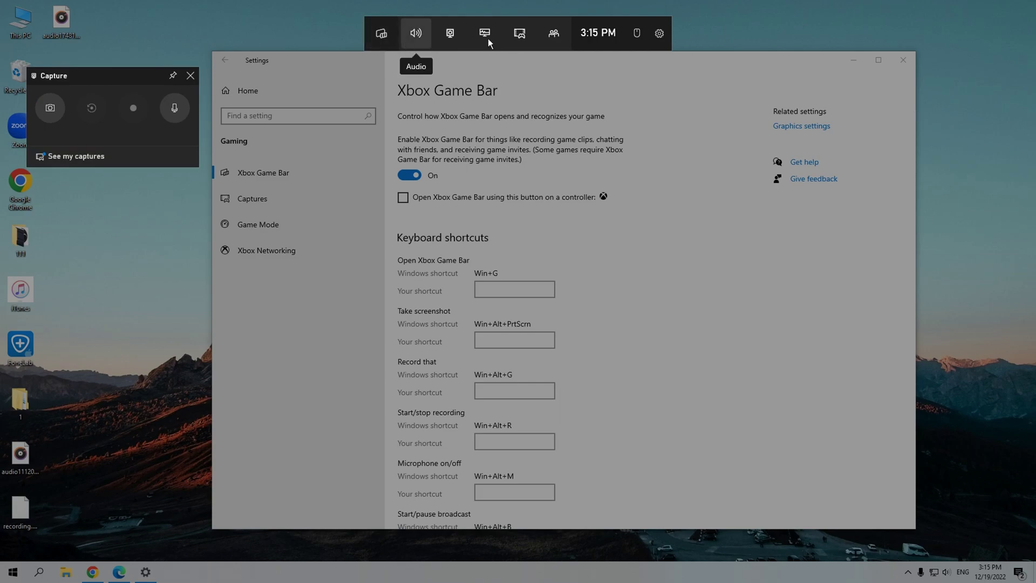
click(132, 109)
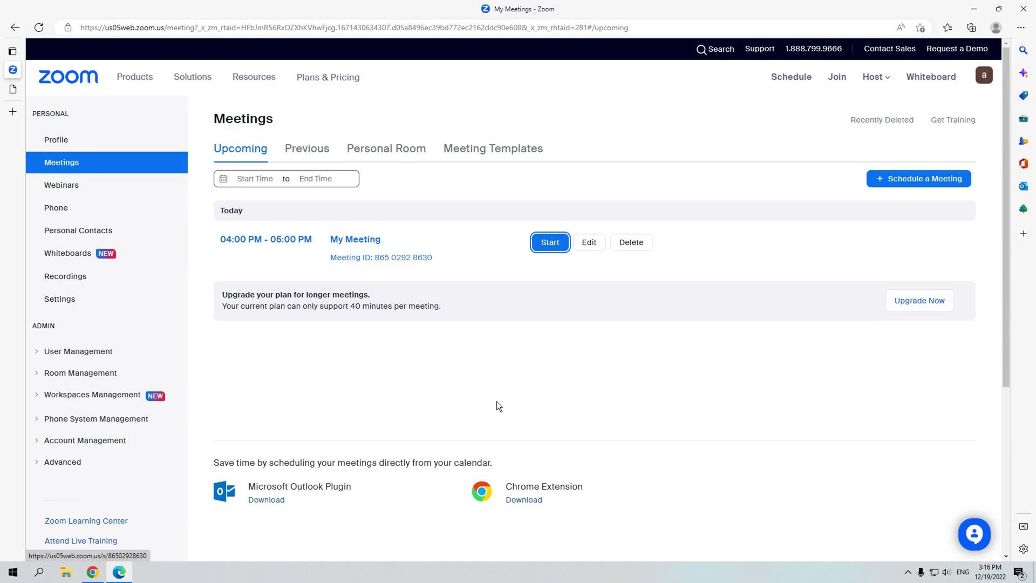
Start a Game Bar recording with Win+Alt+R, then start My Meeting and shift its window left
key(super+alt+r)
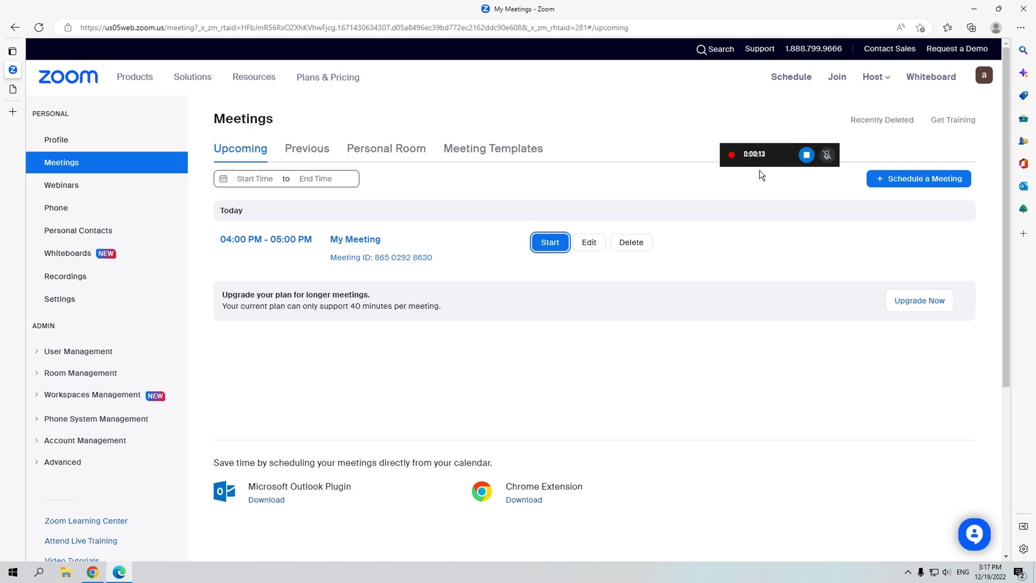
click(550, 243)
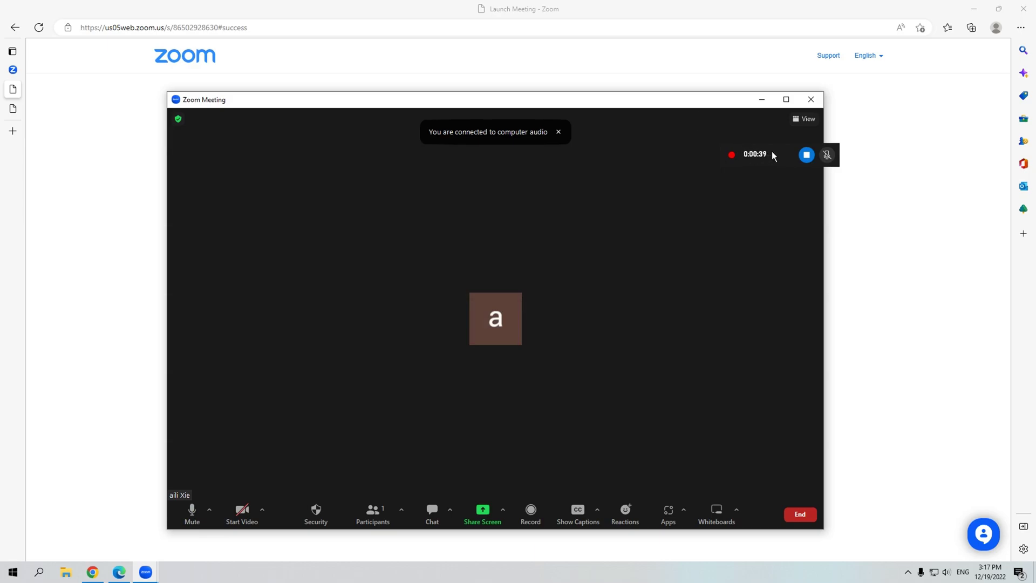
drag(730, 99, 600, 92)
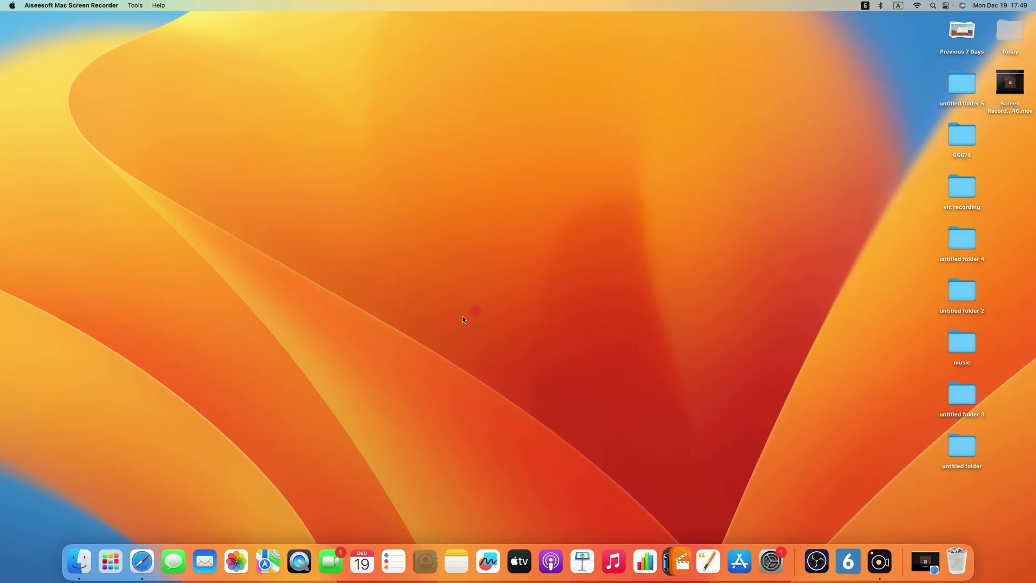
Return to the browser and join the meeting from the browser instead
click(924, 561)
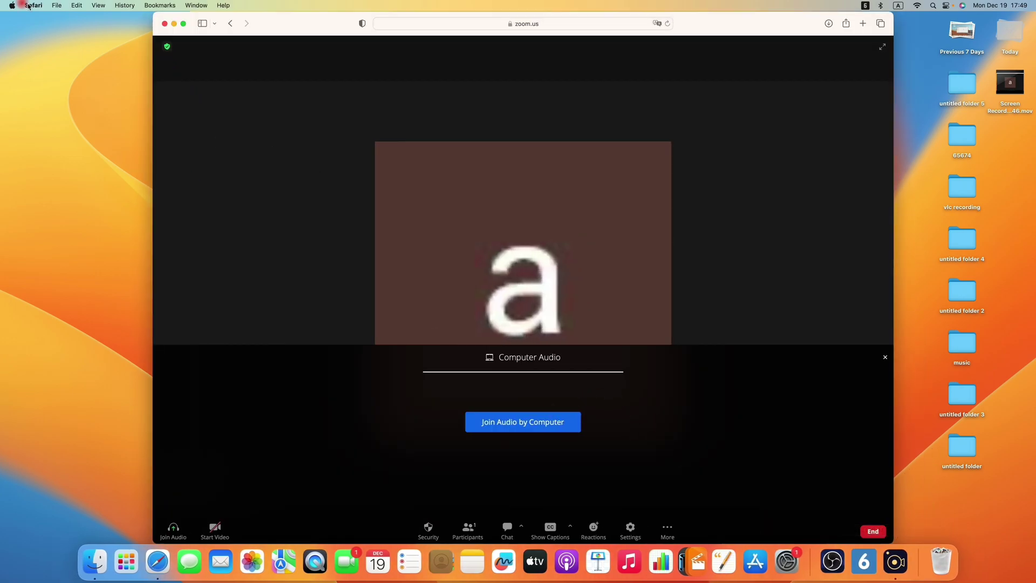
click(231, 25)
click(563, 323)
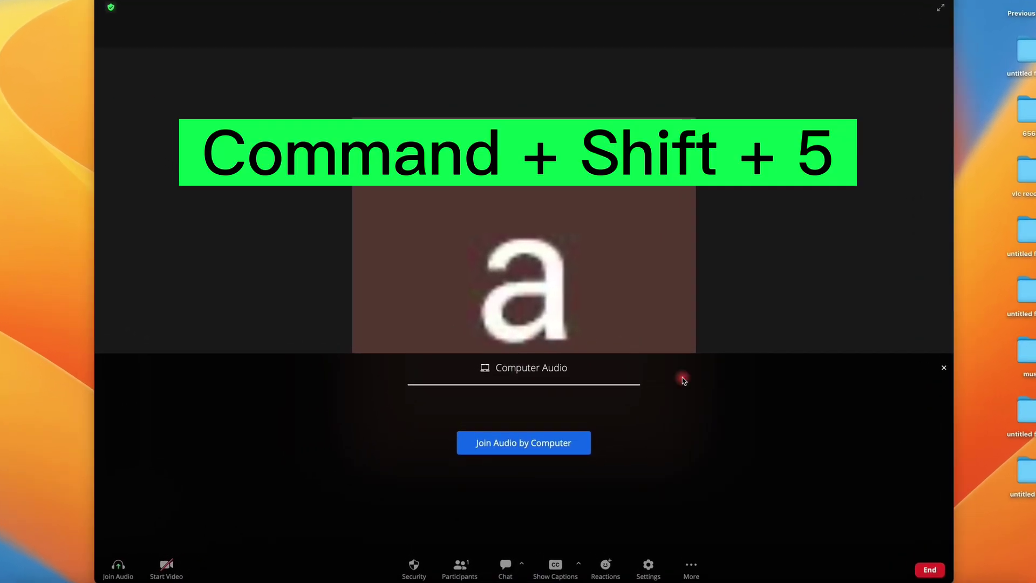
Bring up the macOS Screenshot toolbar over the Zoom meeting with Command+Shift+5
key(super+shift+5)
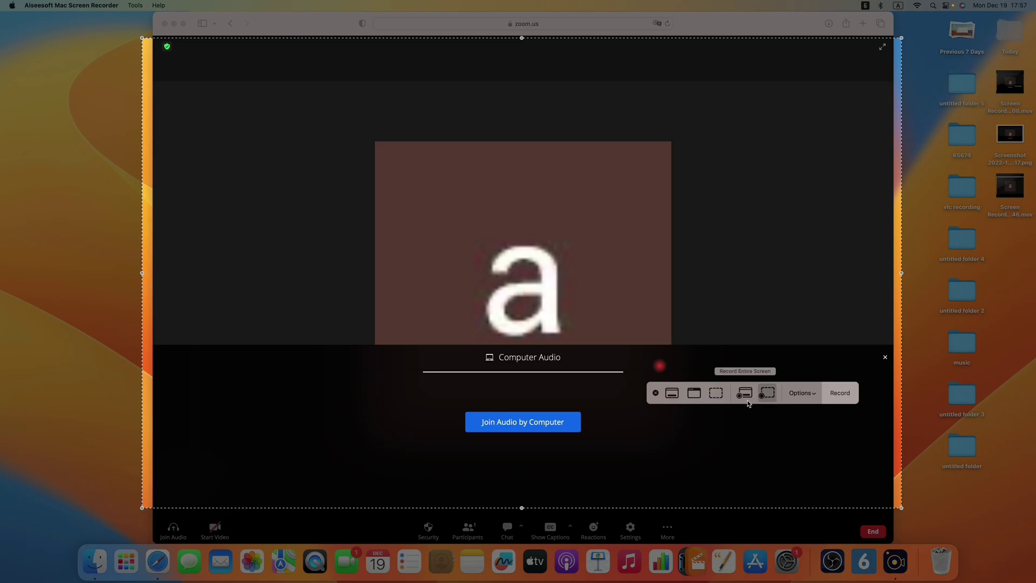
Launch QuickTime Player, start a New Screen Recording, review its Options, then dismiss the controls
click(655, 393)
click(315, 562)
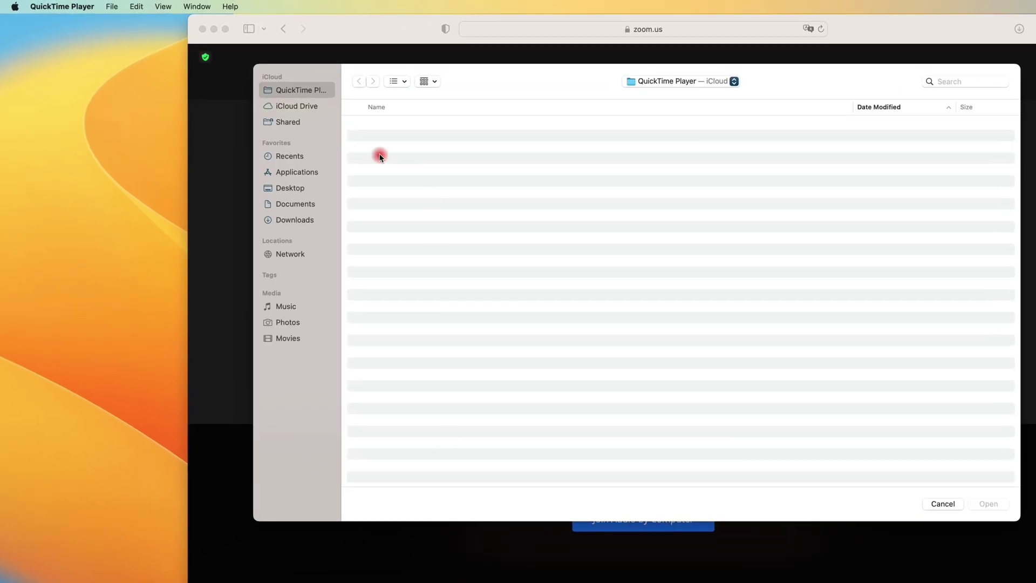
click(112, 7)
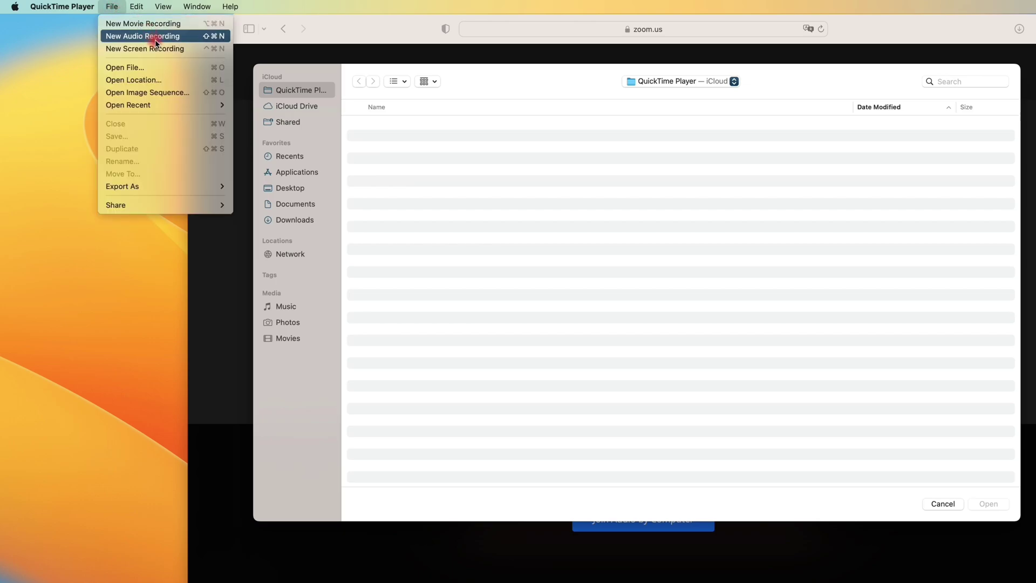
click(173, 48)
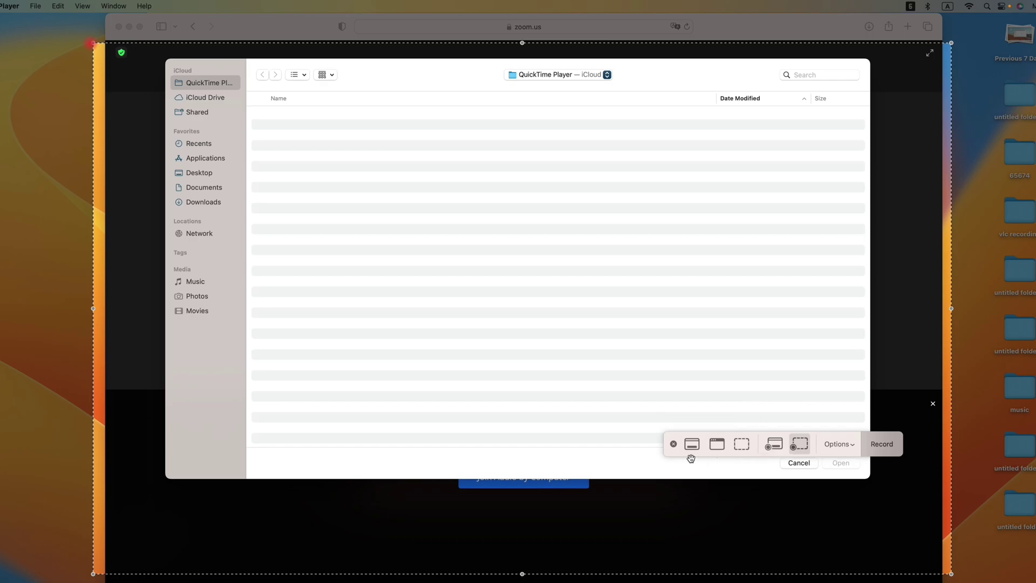
click(838, 444)
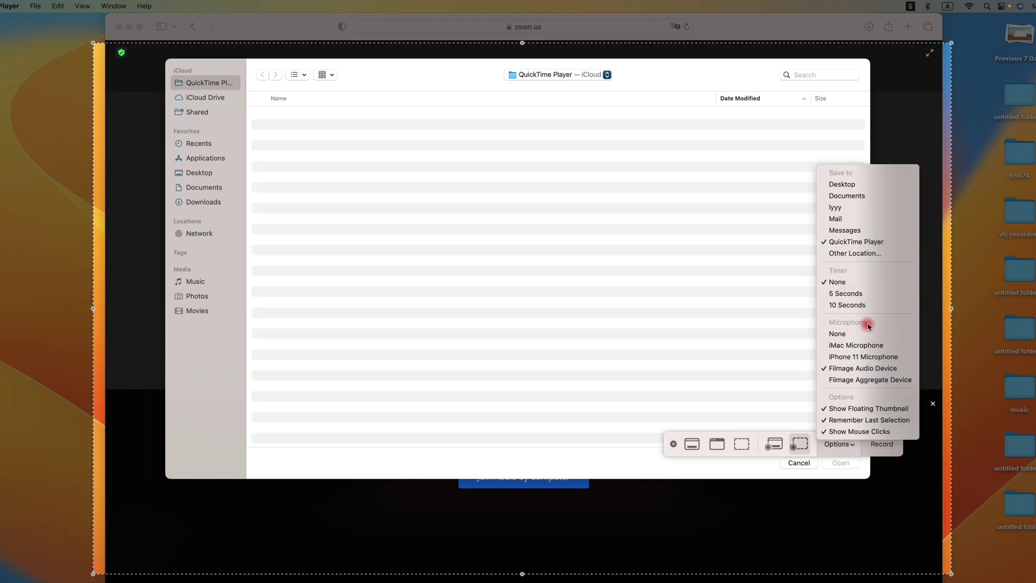
click(916, 402)
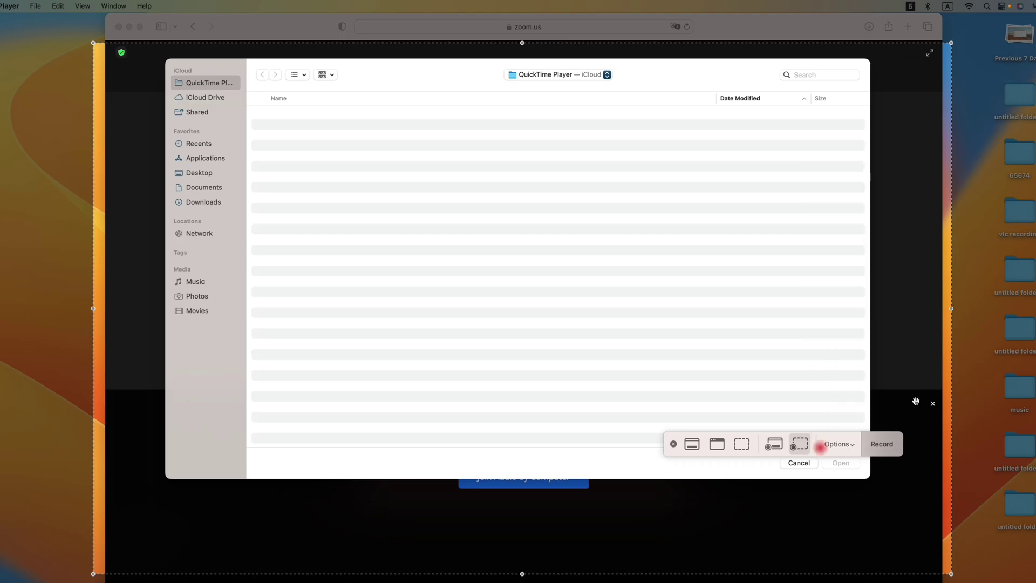
click(674, 444)
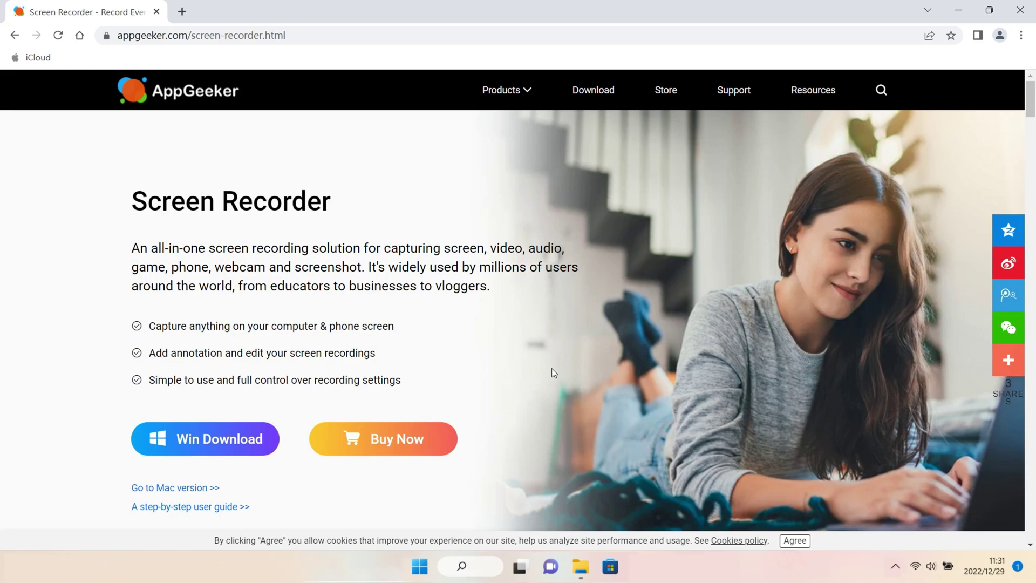
Scroll through AppGeeker's Screen Recorder page and start the Win Download
scroll(552, 368, down, 2)
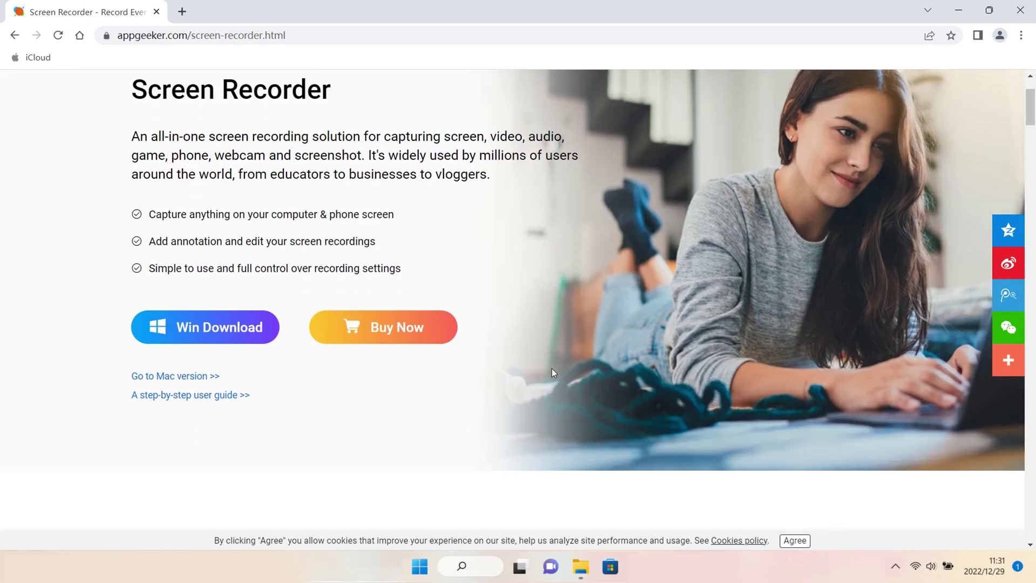
scroll(551, 368, up, 2)
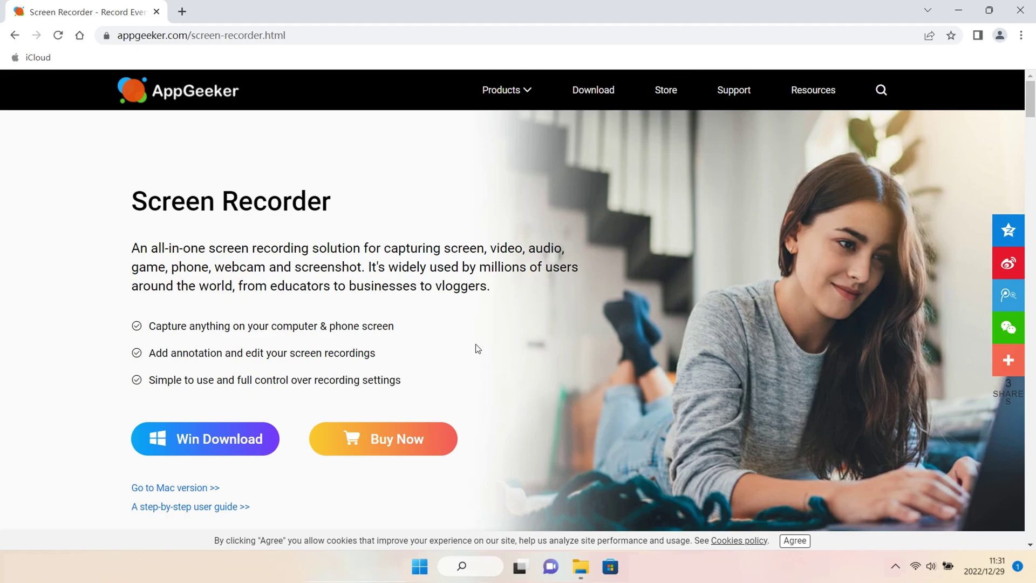
scroll(477, 350, down, 8)
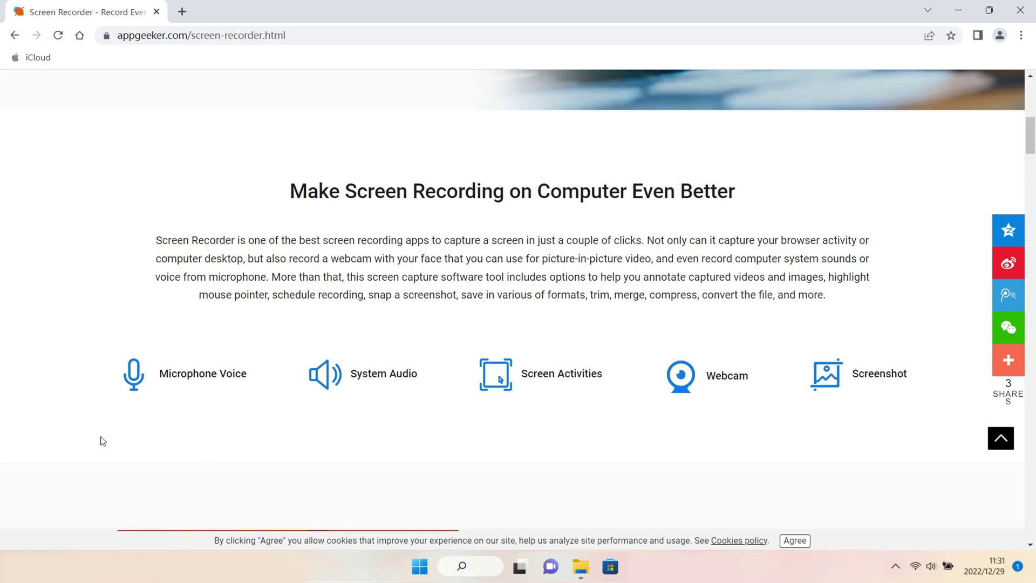
scroll(596, 422, down, 20)
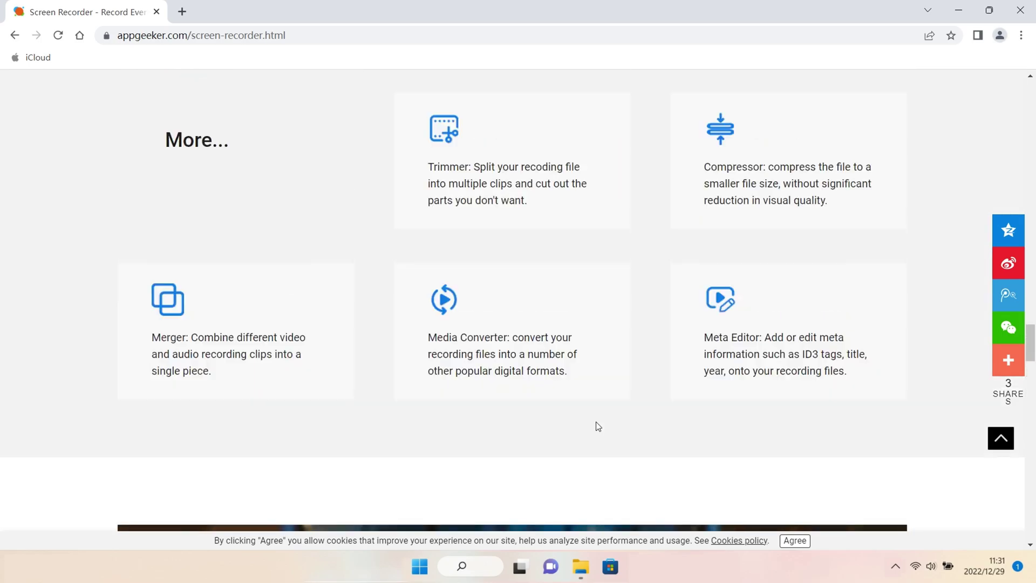
scroll(596, 422, up, 20)
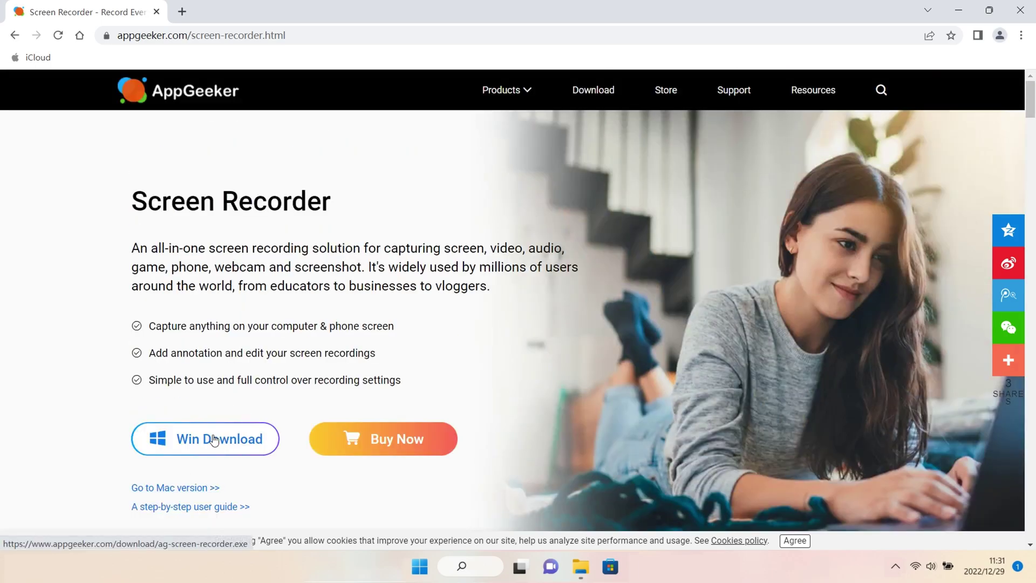
click(214, 439)
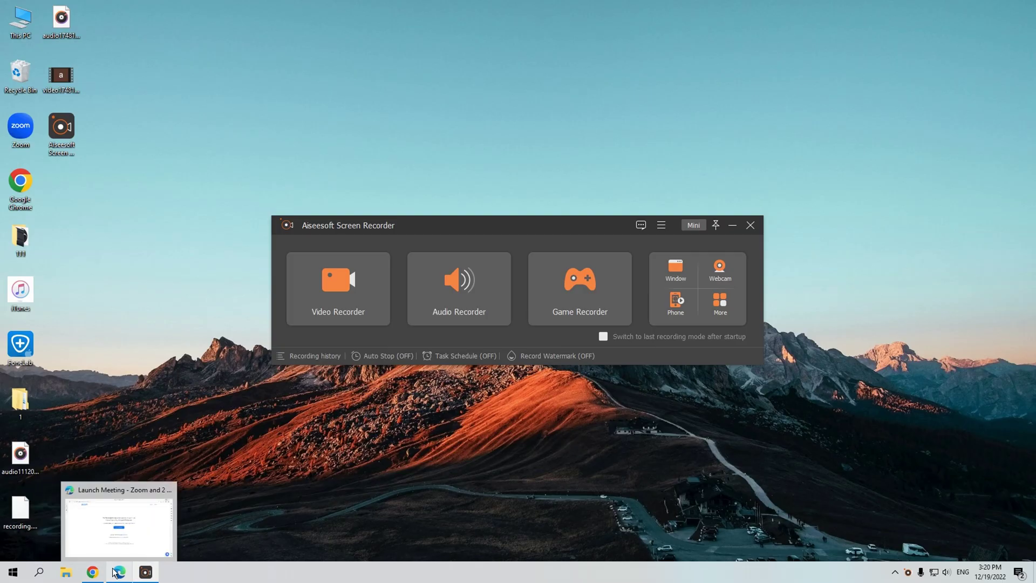
Bring back the launch page and start the Zoom meeting using computer audio
click(115, 573)
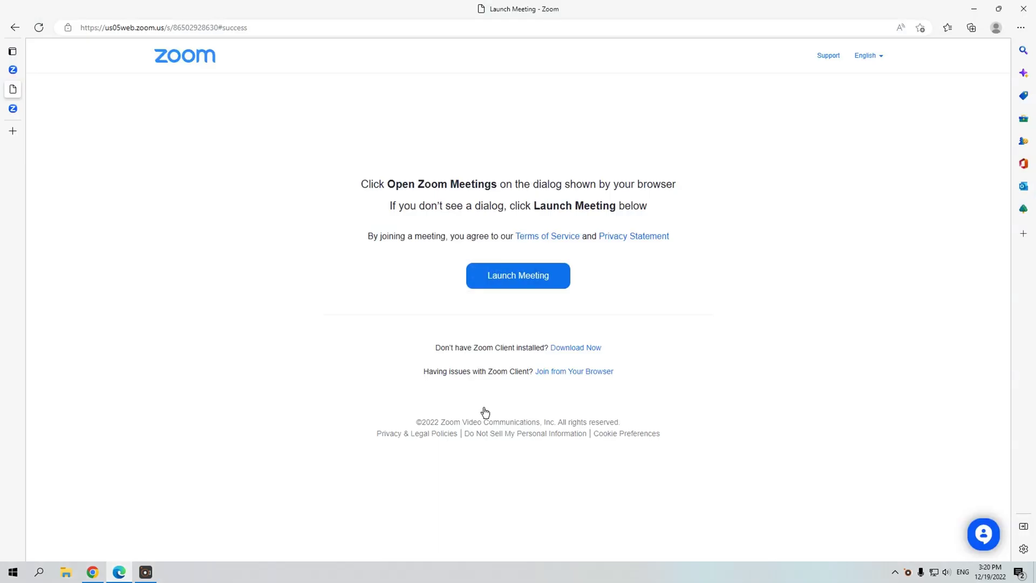
click(528, 281)
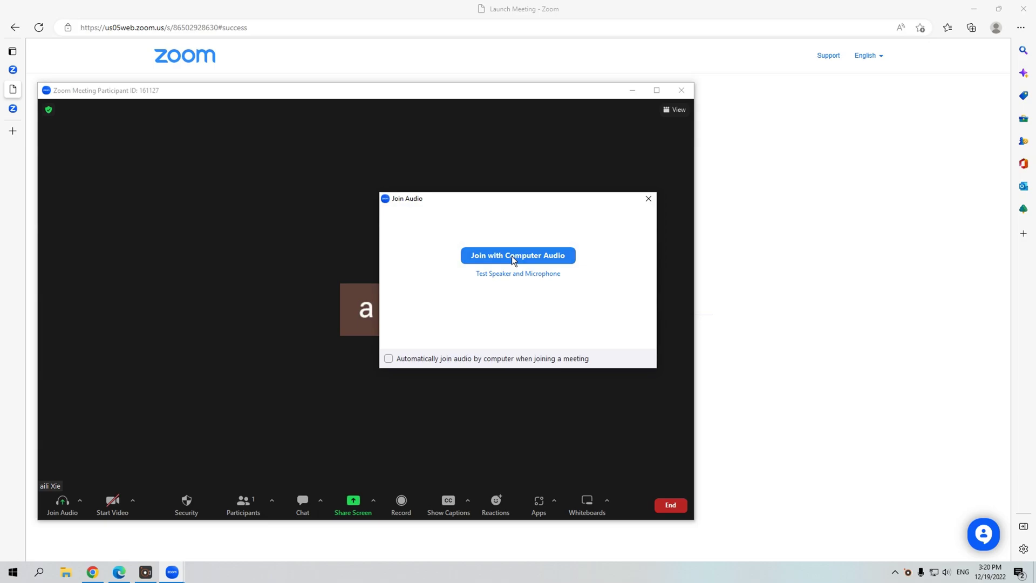
click(514, 261)
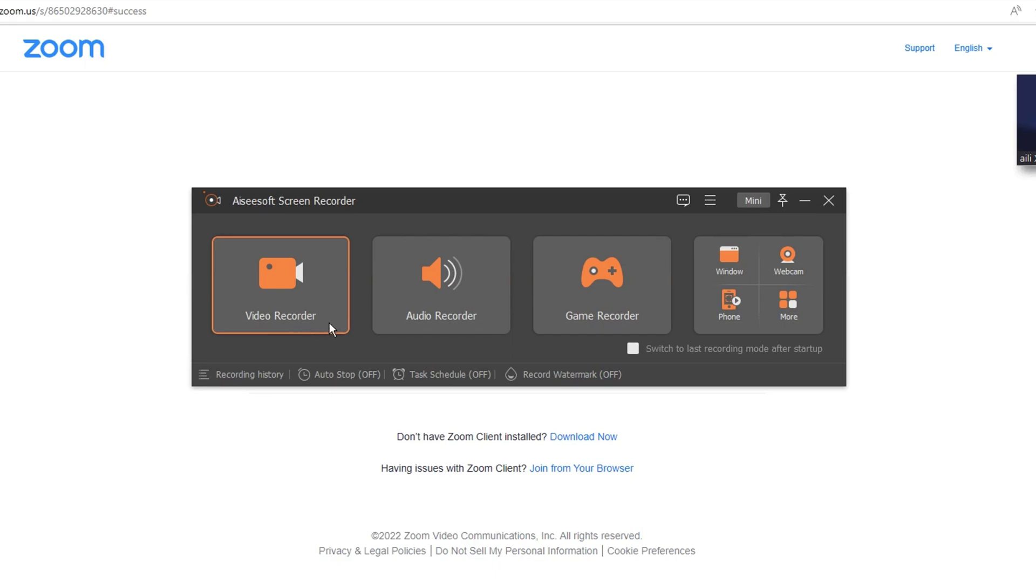
Set the Video Recorder capture size to 1920x1080 and the capture area to full screen
click(299, 299)
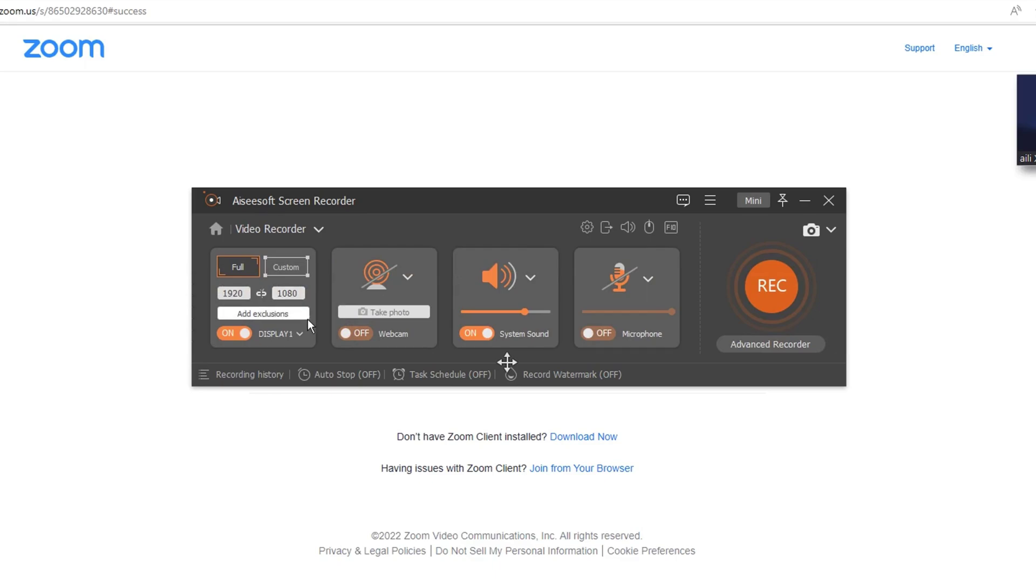
click(277, 268)
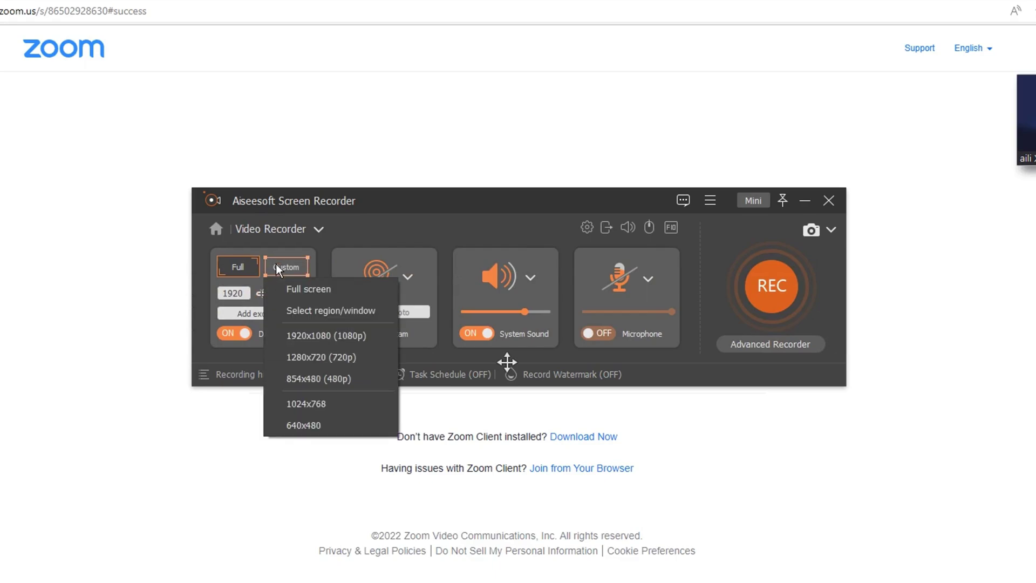
click(326, 335)
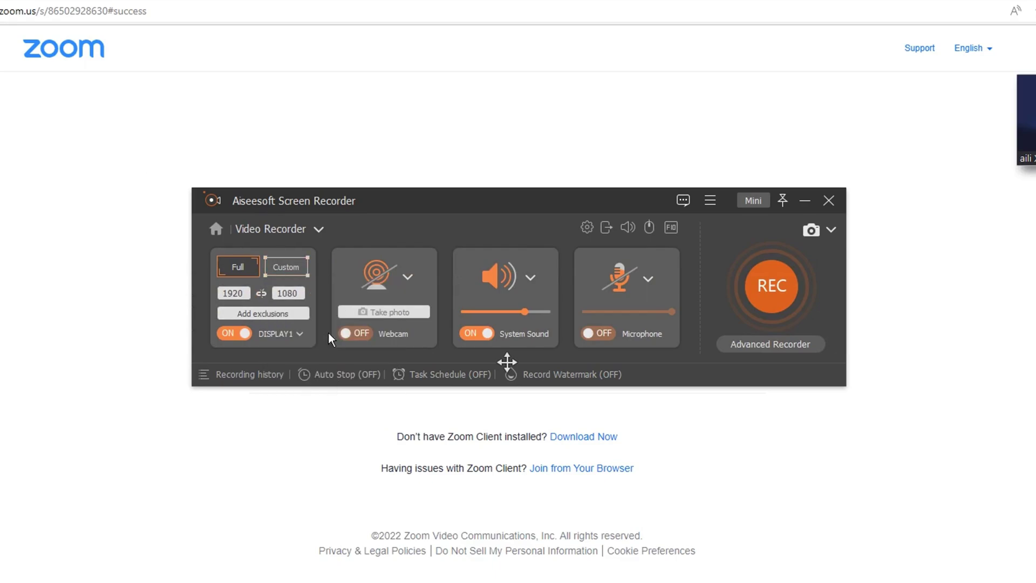
click(269, 267)
click(230, 268)
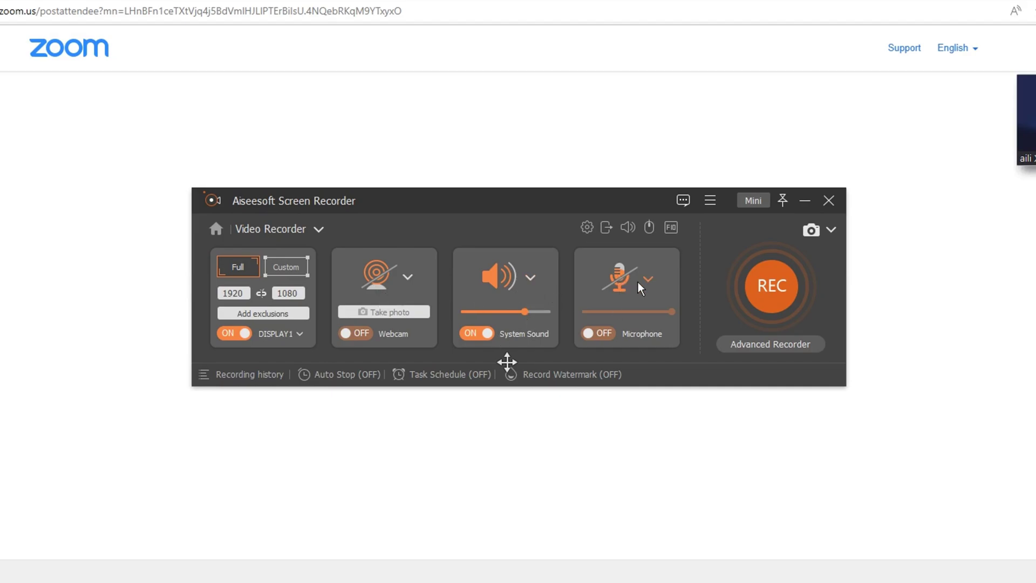
Turn the microphone on at a lower volume and start recording
click(598, 333)
drag(647, 313, 635, 312)
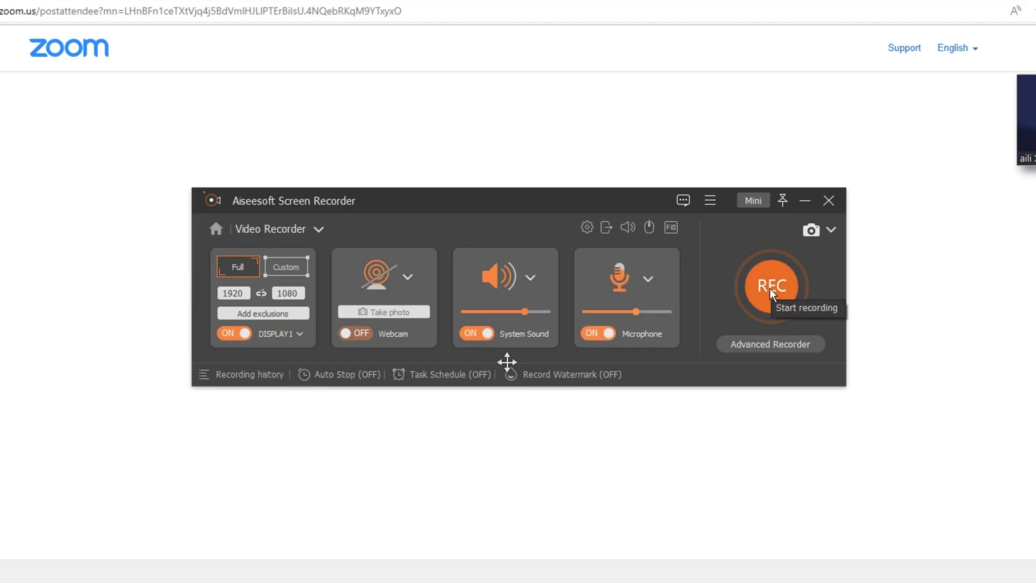
click(772, 286)
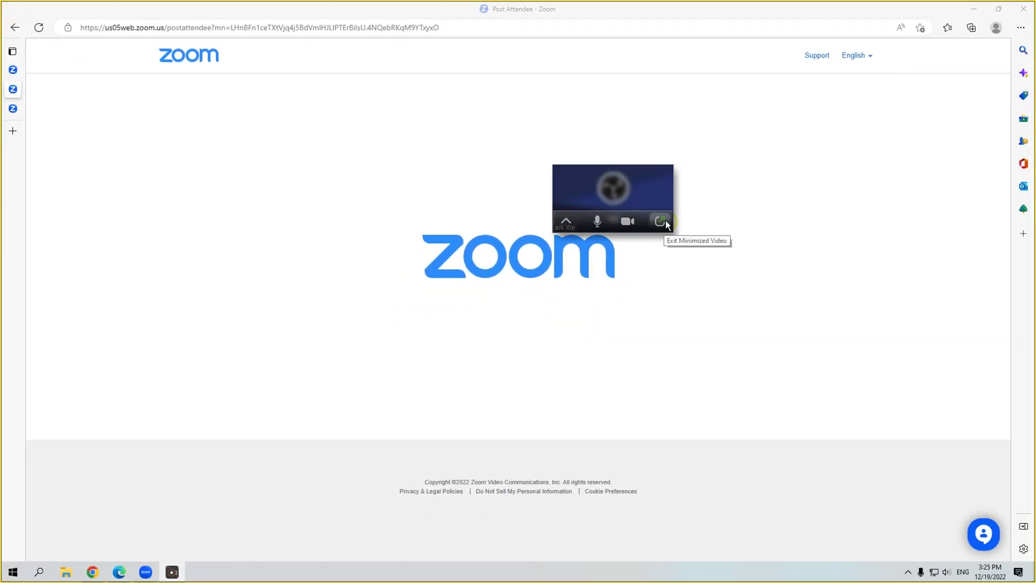
Restore the Zoom meeting window, stop recording with Ctrl+Alt+R, and preview the 26-second Video_221219152501.mp4
click(665, 221)
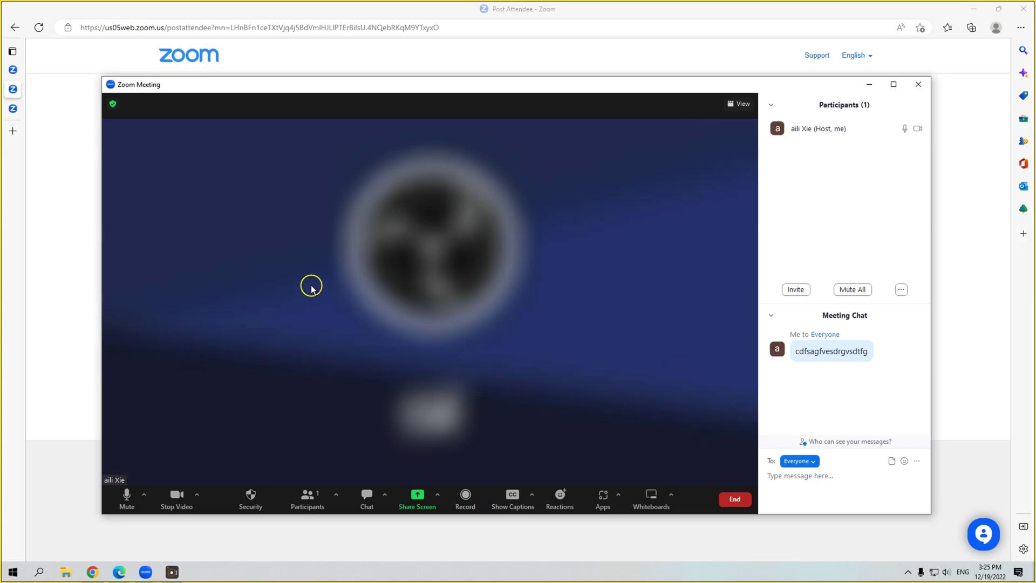
key(ctrl+alt+r)
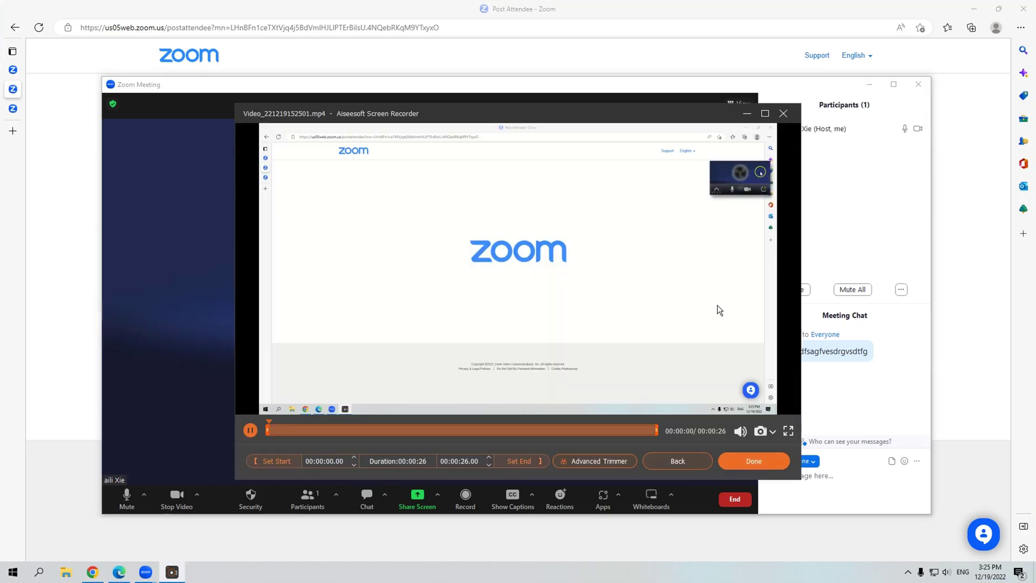
drag(664, 113, 630, 98)
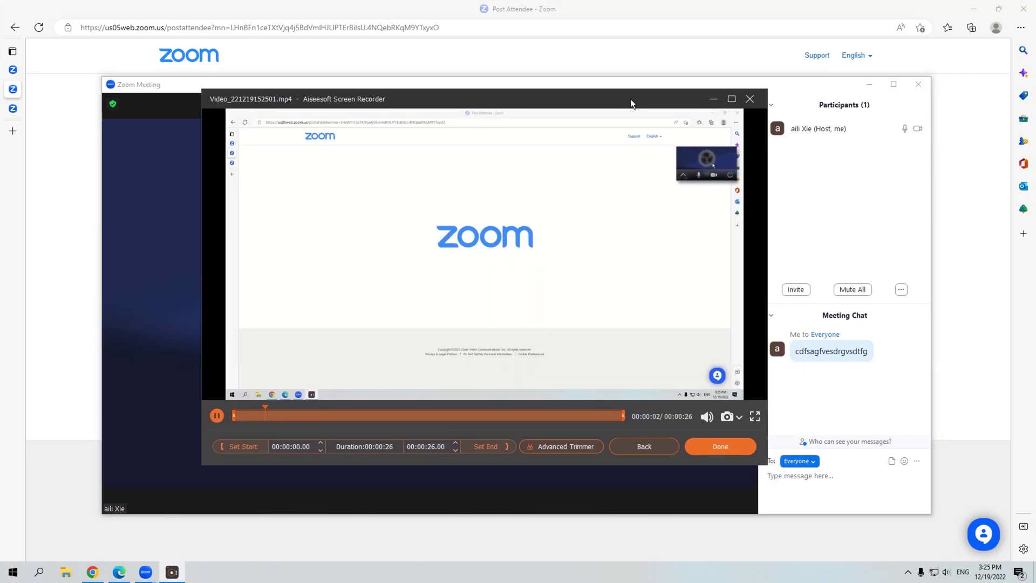